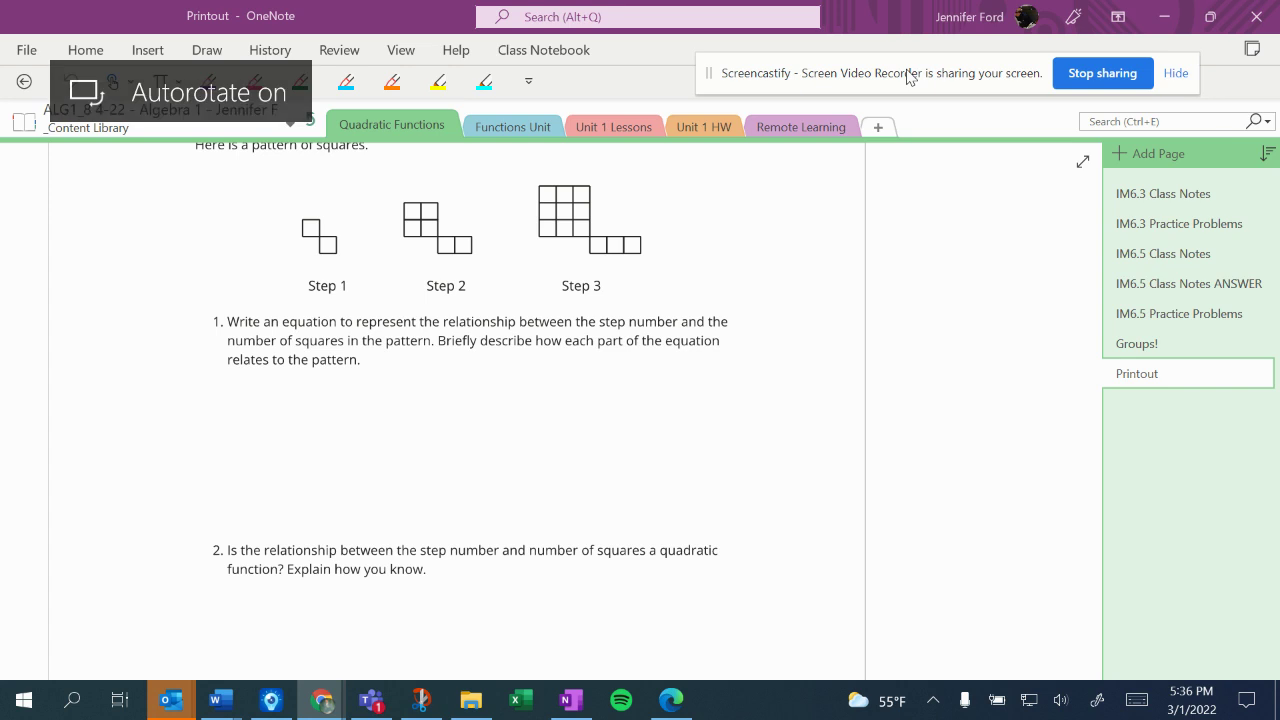
Step: Scroll up to show the Lesson 3 title and the 'Cool Down: A Quadratic Function?' heading
scroll(456, 400, "up", 3)
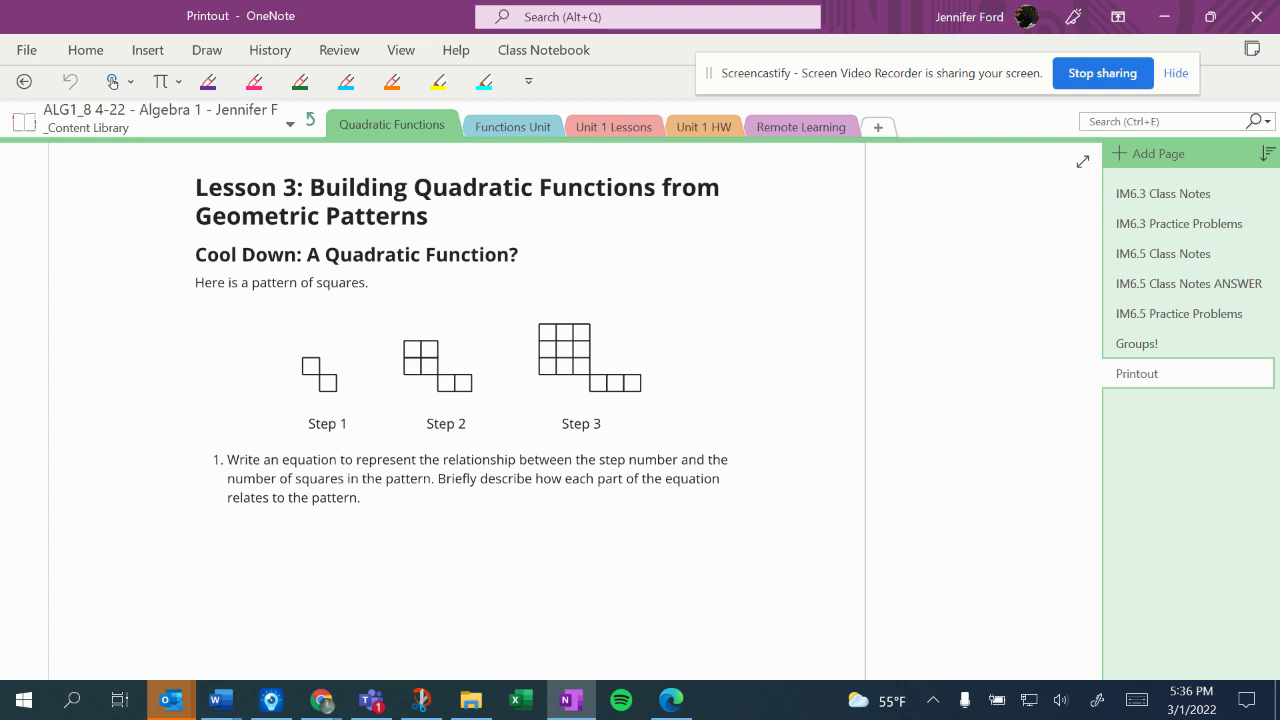
Step: Highlight the square blocks of Steps 1, 2 and 3 in cyan
left_click(484, 81)
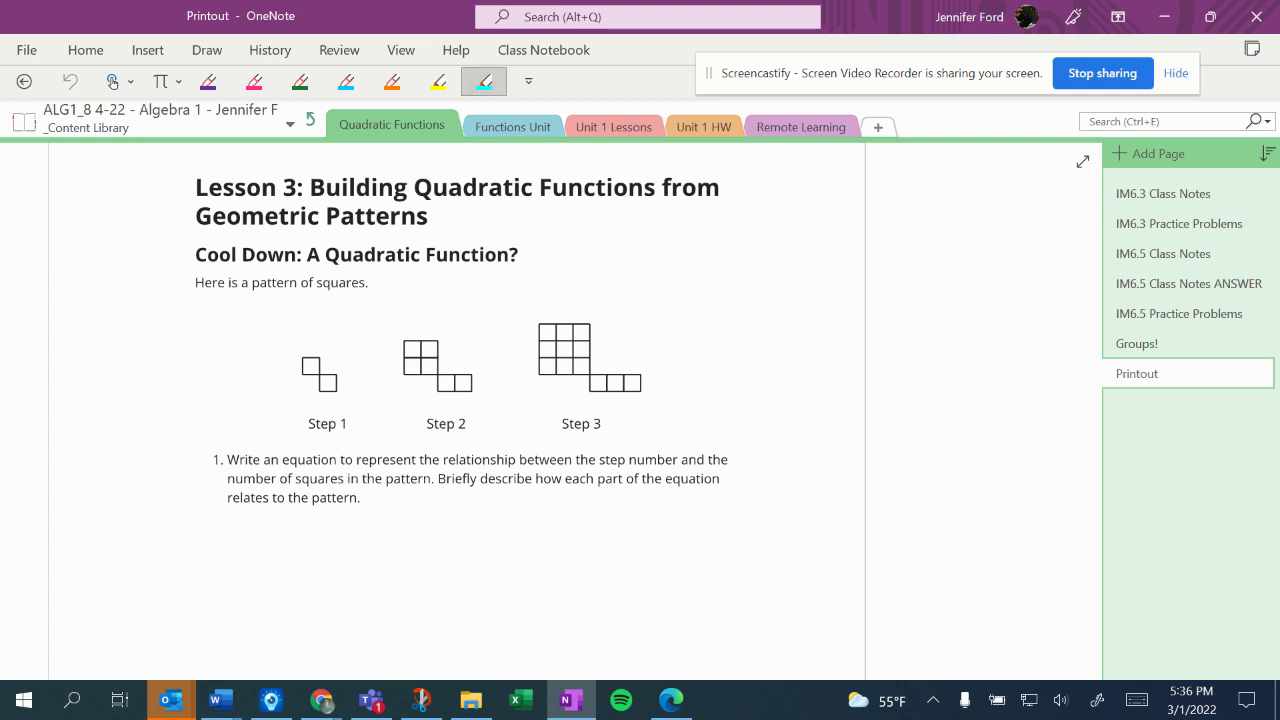
mouse_move(304, 362)
left_mouse_down()
mouse_move(318, 372)
mouse_move(316, 356)
left_mouse_up()
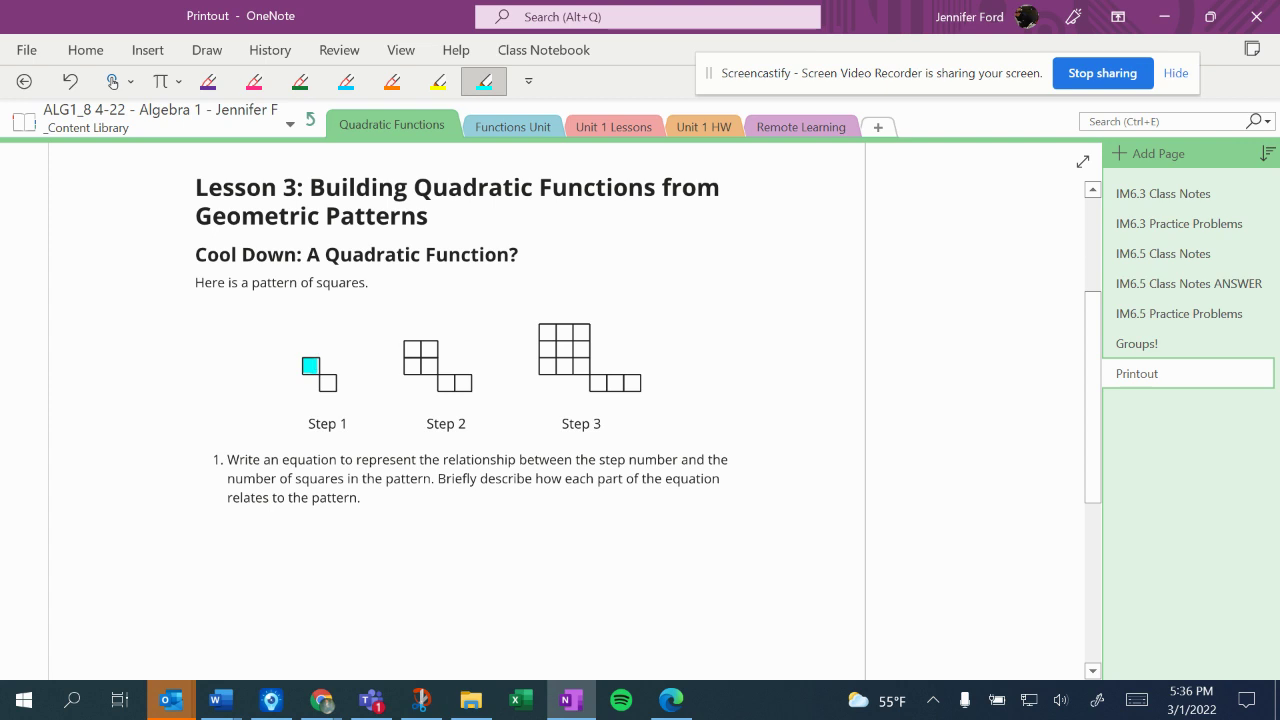
mouse_move(412, 358)
left_mouse_down()
mouse_move(408, 374)
mouse_move(434, 352)
mouse_move(416, 338)
mouse_move(436, 370)
mouse_move(406, 350)
mouse_move(436, 352)
left_mouse_up()
mouse_move(548, 326)
left_mouse_down()
mouse_move(550, 340)
mouse_move(584, 330)
mouse_move(586, 368)
mouse_move(548, 366)
mouse_move(562, 346)
mouse_move(582, 352)
mouse_move(546, 368)
mouse_move(590, 346)
left_mouse_up()
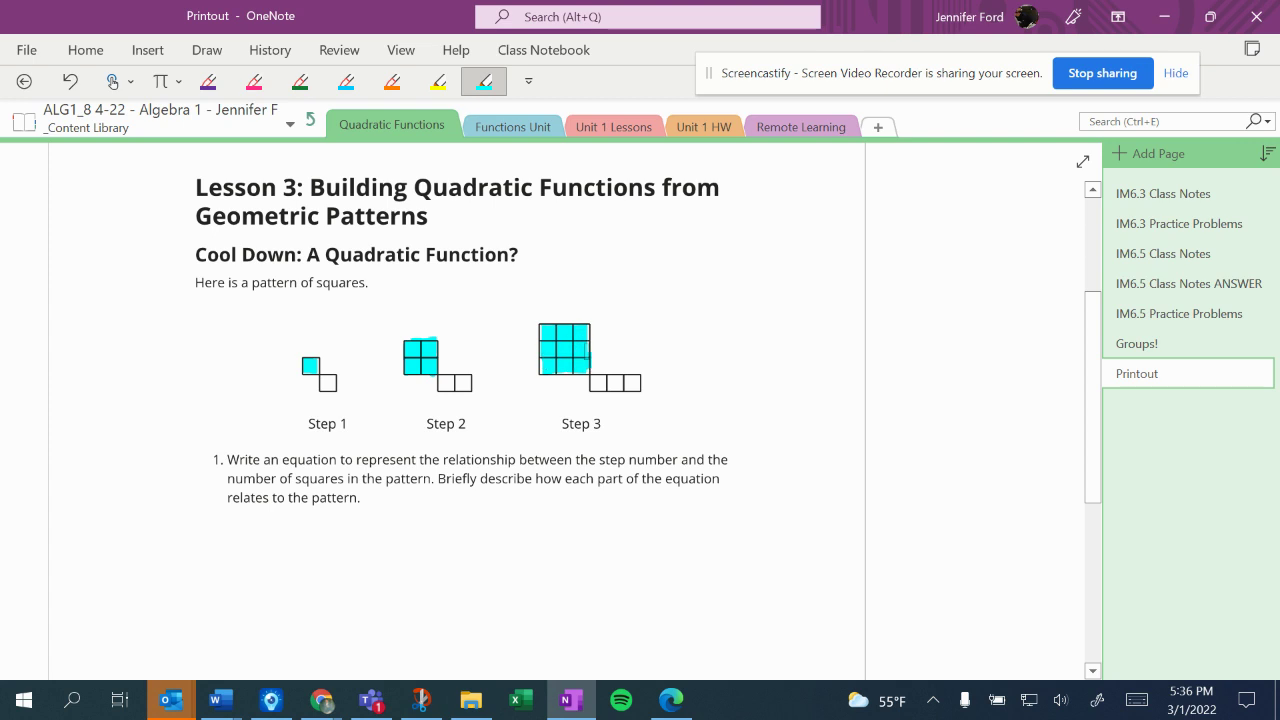
Step: Highlight the bottom row of squares in each step yellow
left_click(438, 81)
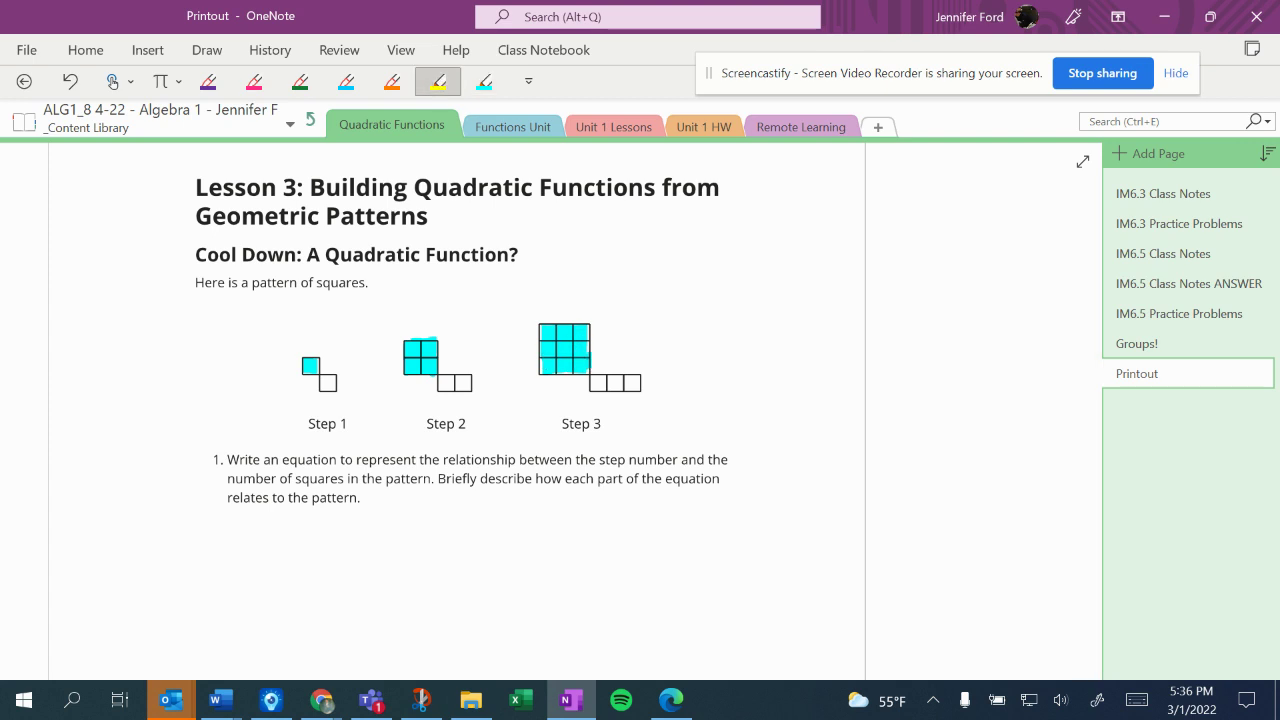
left_click_drag(322, 380, 335, 385)
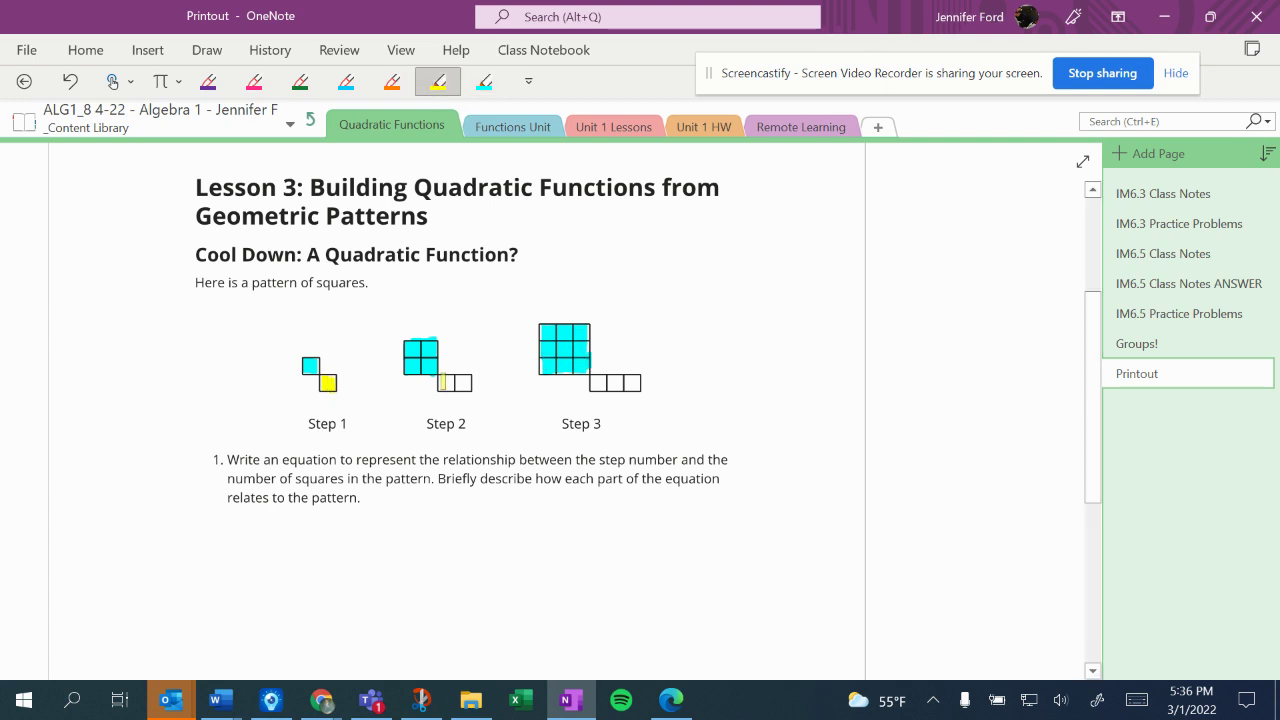
left_click_drag(441, 381, 476, 382)
left_click_drag(603, 384, 637, 372)
left_click(346, 81)
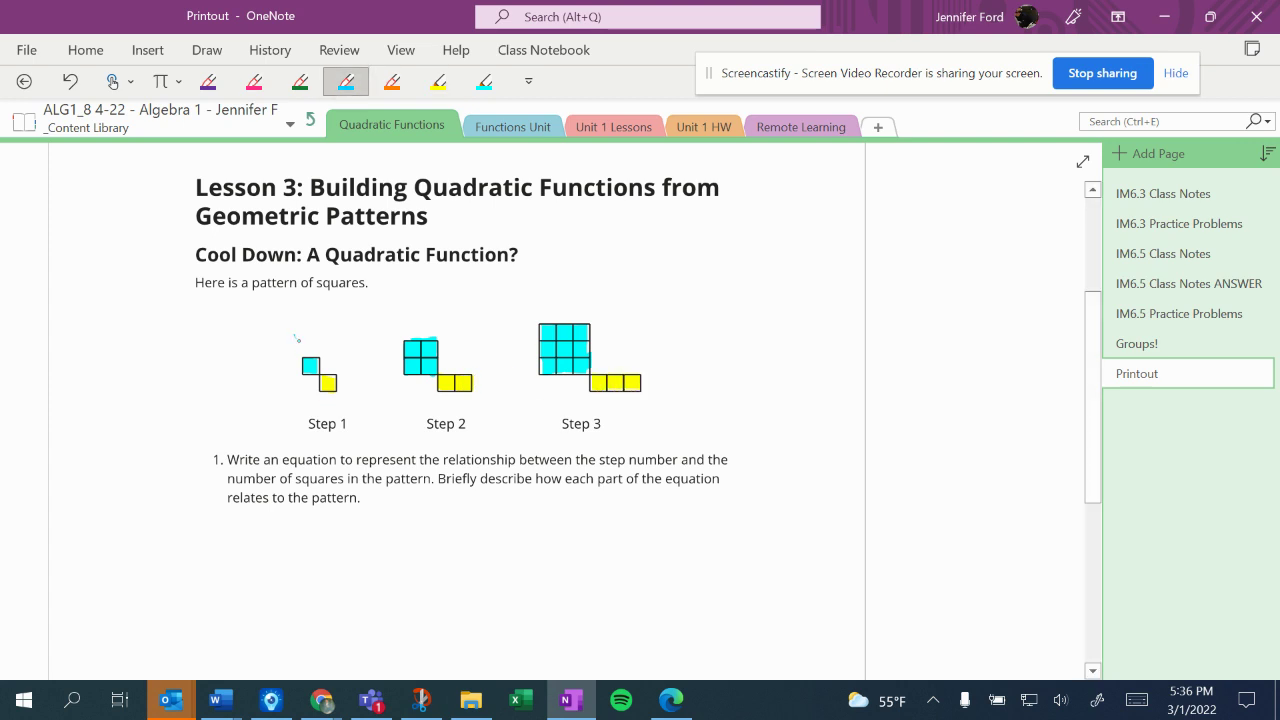
Step: Label the cyan blocks 1², 2², 3² and mark their side lengths in cyan ink
left_click_drag(297, 334, 295, 350)
left_click_drag(298, 330, 309, 332)
mouse_move(410, 320)
left_mouse_down()
mouse_move(422, 332)
mouse_move(431, 309)
left_mouse_up()
left_click_drag(546, 298, 547, 314)
mouse_move(560, 293)
left_mouse_down()
mouse_move(531, 370)
mouse_move(514, 358)
mouse_move(584, 379)
mouse_move(555, 400)
left_mouse_up()
left_click_drag(398, 344, 398, 372)
left_click_drag(380, 355, 431, 384)
left_click_drag(414, 390, 431, 396)
left_click_drag(307, 388, 312, 384)
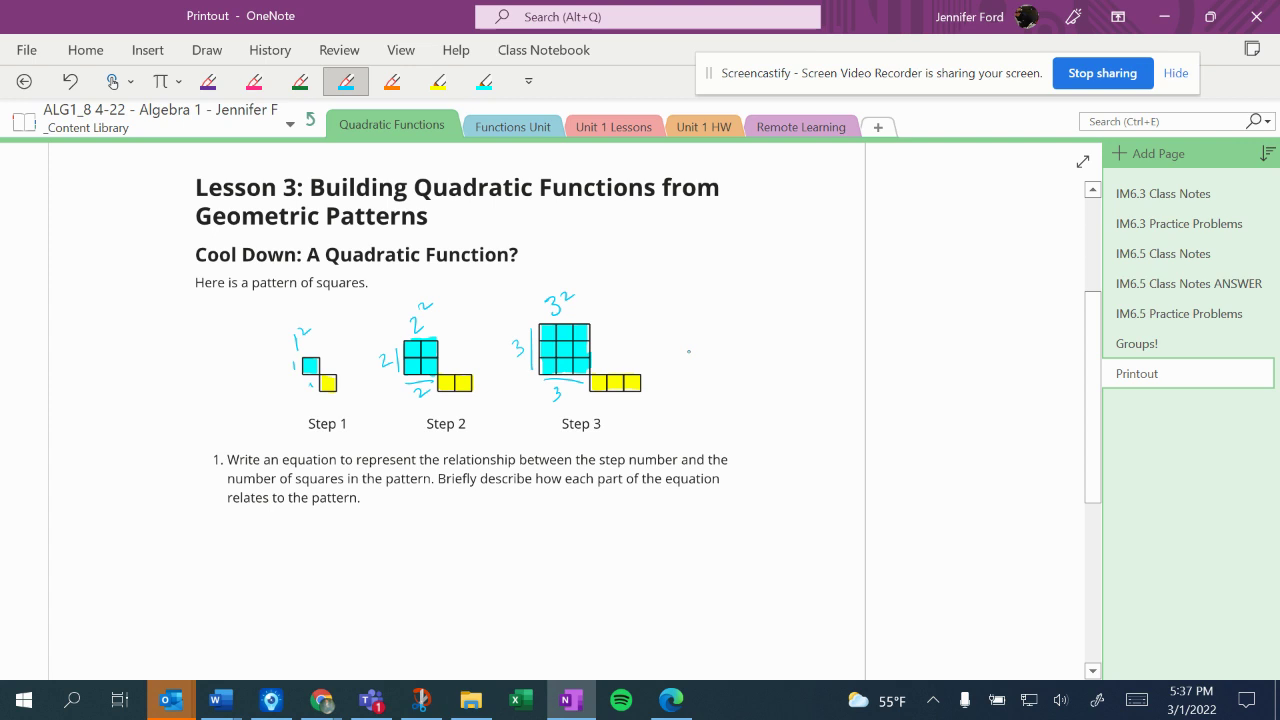
Step: Draw continuation dots and a large square with sides n marked n²
left_click(704, 351)
mouse_move(767, 306)
left_mouse_down()
mouse_move(772, 360)
mouse_move(801, 300)
mouse_move(834, 298)
mouse_move(839, 356)
mouse_move(807, 364)
mouse_move(840, 357)
left_mouse_up()
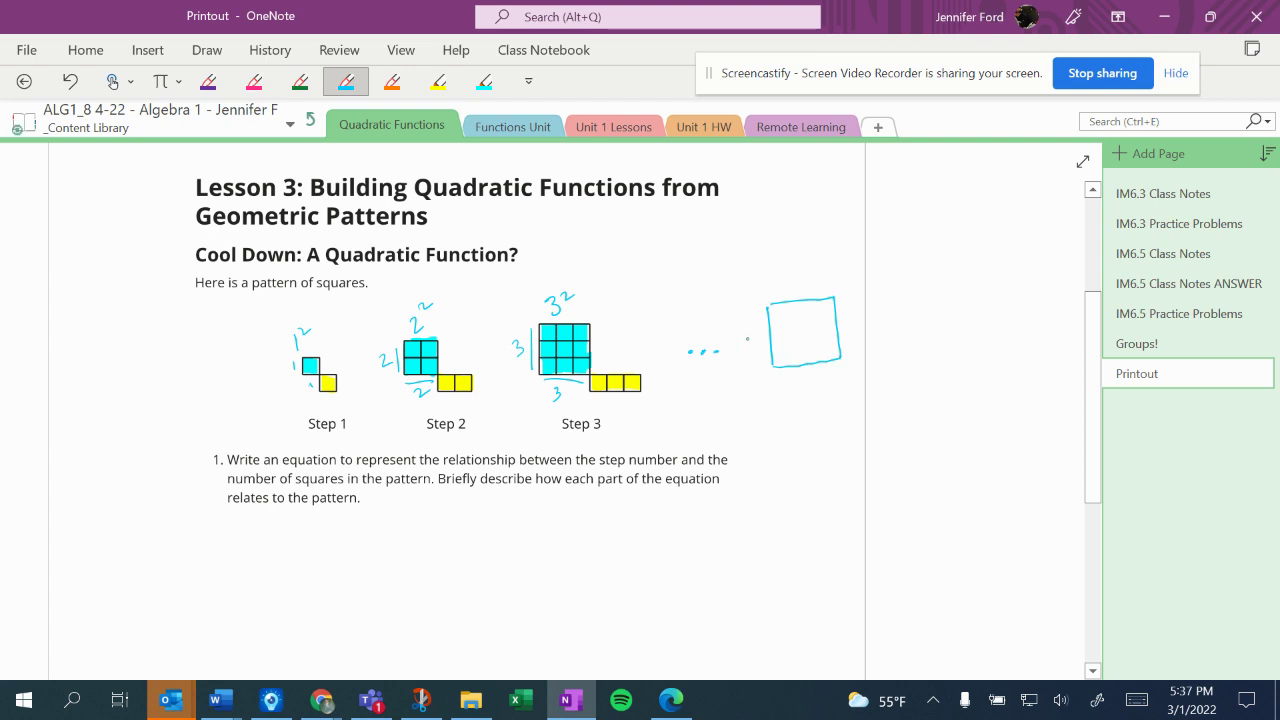
left_click_drag(747, 339, 820, 383)
left_click_drag(789, 332, 804, 351)
left_click_drag(801, 320, 820, 333)
Step: In orange, bracket the yellow rows as 1, 2, 3 and draw an n-long row beside n²
left_click(392, 81)
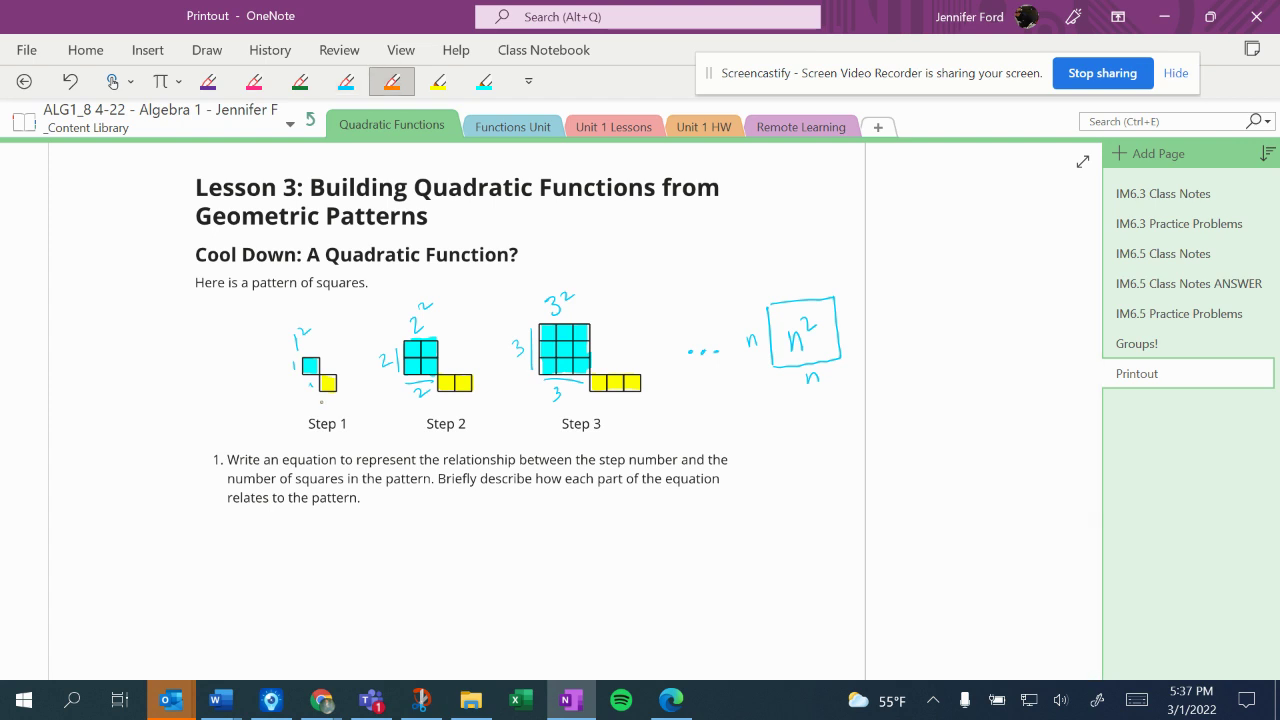
left_click_drag(327, 397, 327, 406)
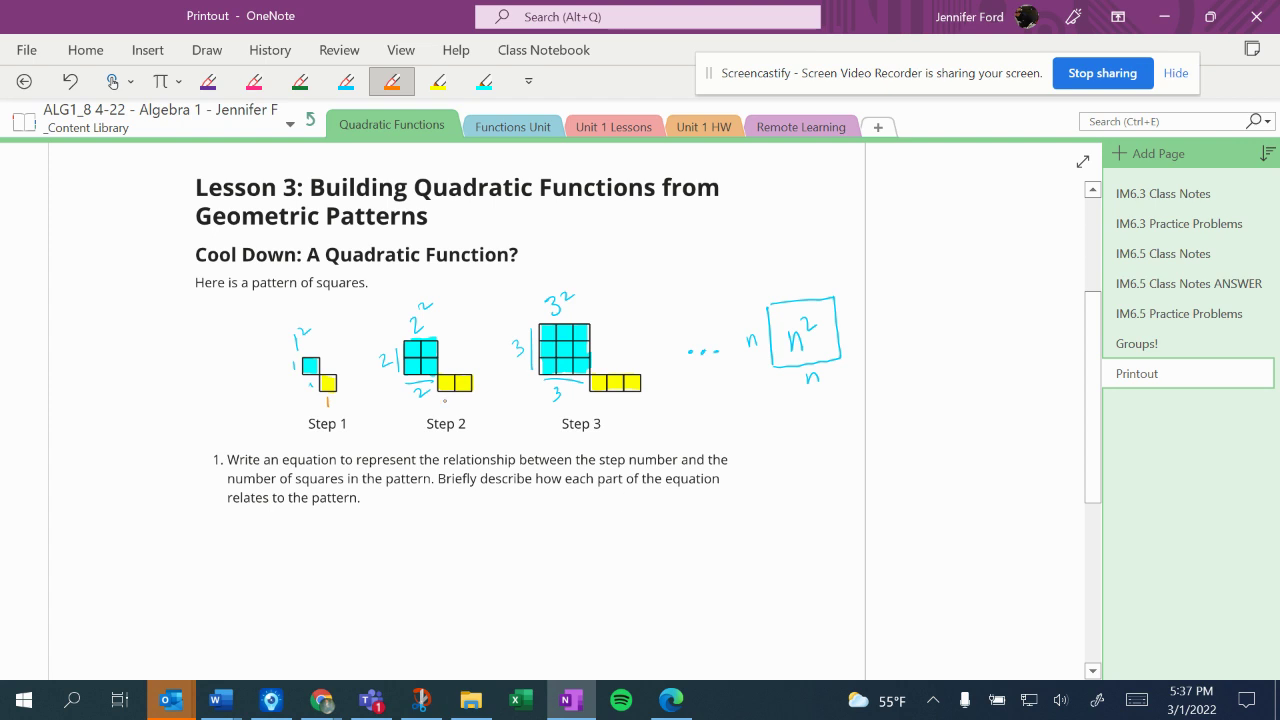
mouse_move(442, 397)
left_mouse_down()
mouse_move(465, 397)
mouse_move(469, 412)
left_mouse_up()
mouse_move(593, 397)
left_mouse_down()
mouse_move(642, 392)
mouse_move(618, 421)
left_mouse_up()
mouse_move(844, 376)
left_mouse_down()
mouse_move(848, 358)
mouse_move(906, 346)
mouse_move(911, 368)
mouse_move(878, 391)
mouse_move(908, 376)
mouse_move(885, 409)
mouse_move(873, 360)
mouse_move(883, 368)
left_mouse_up()
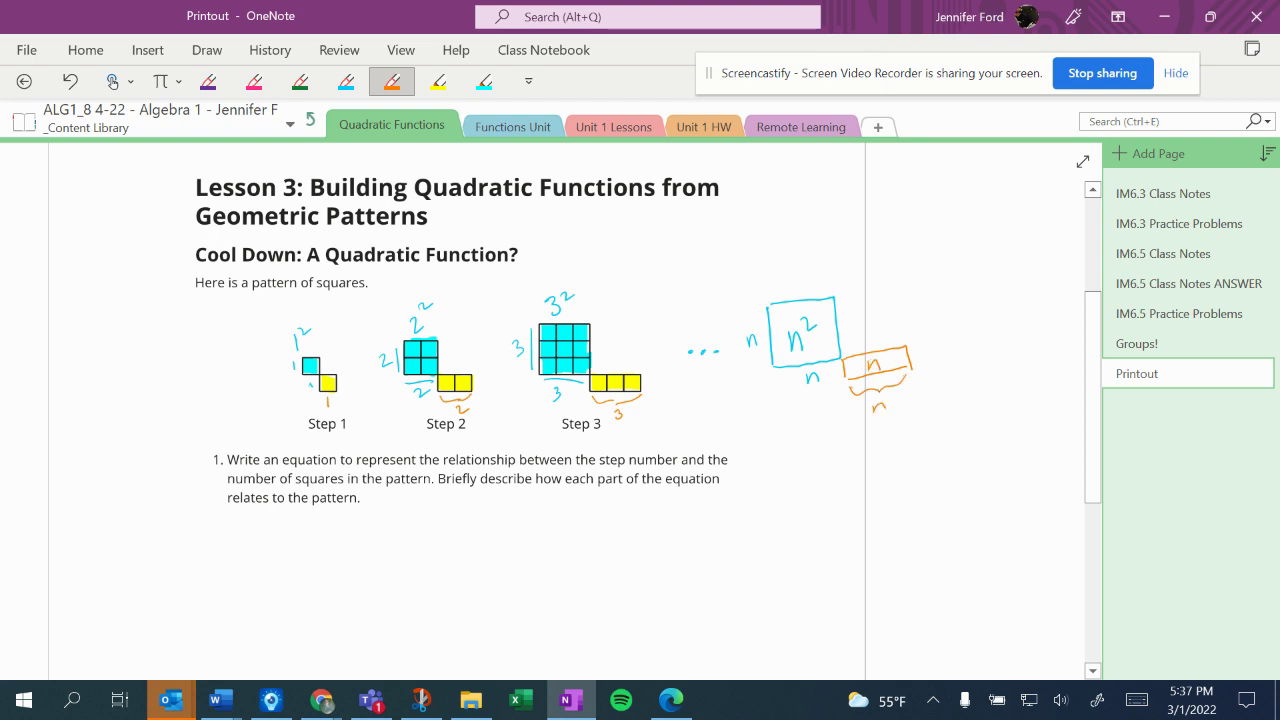
Step: Write y = n² + n in purple under question 1 and draw a light-blue arrow under n²
left_click(208, 81)
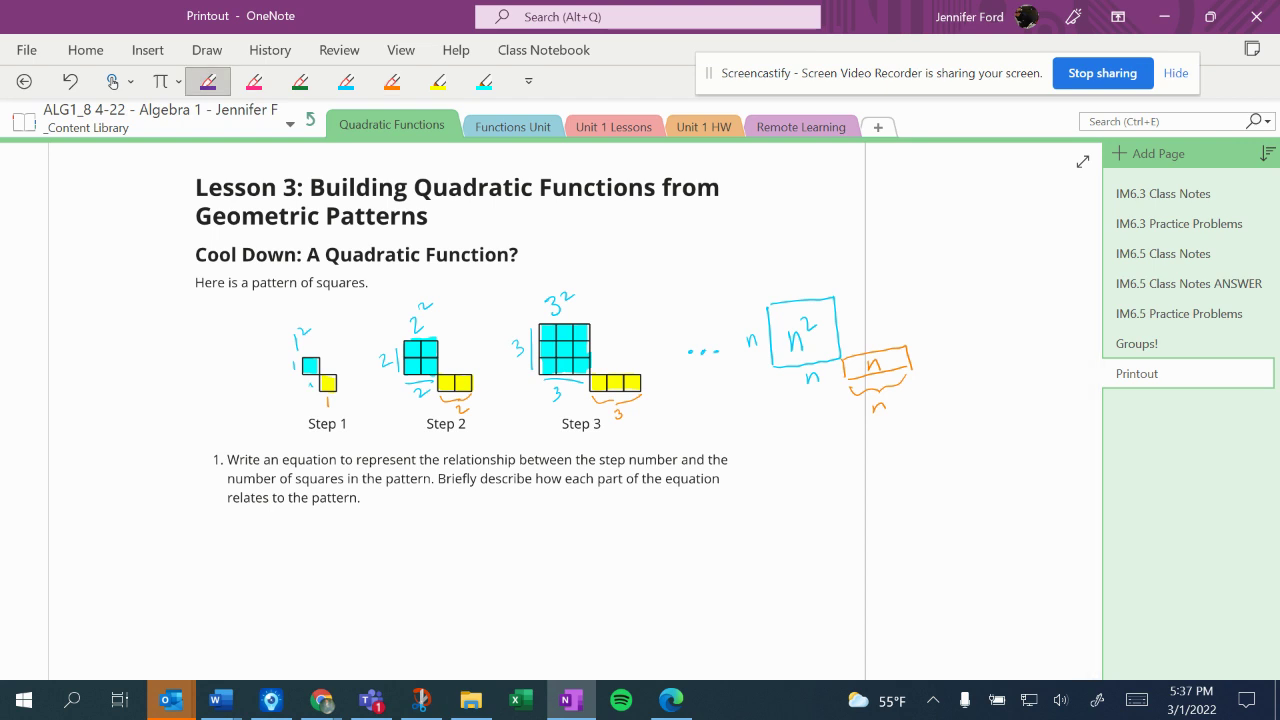
mouse_move(224, 524)
left_mouse_down()
mouse_move(225, 550)
mouse_move(256, 530)
mouse_move(292, 530)
mouse_move(283, 546)
mouse_move(313, 524)
mouse_move(323, 546)
left_mouse_up()
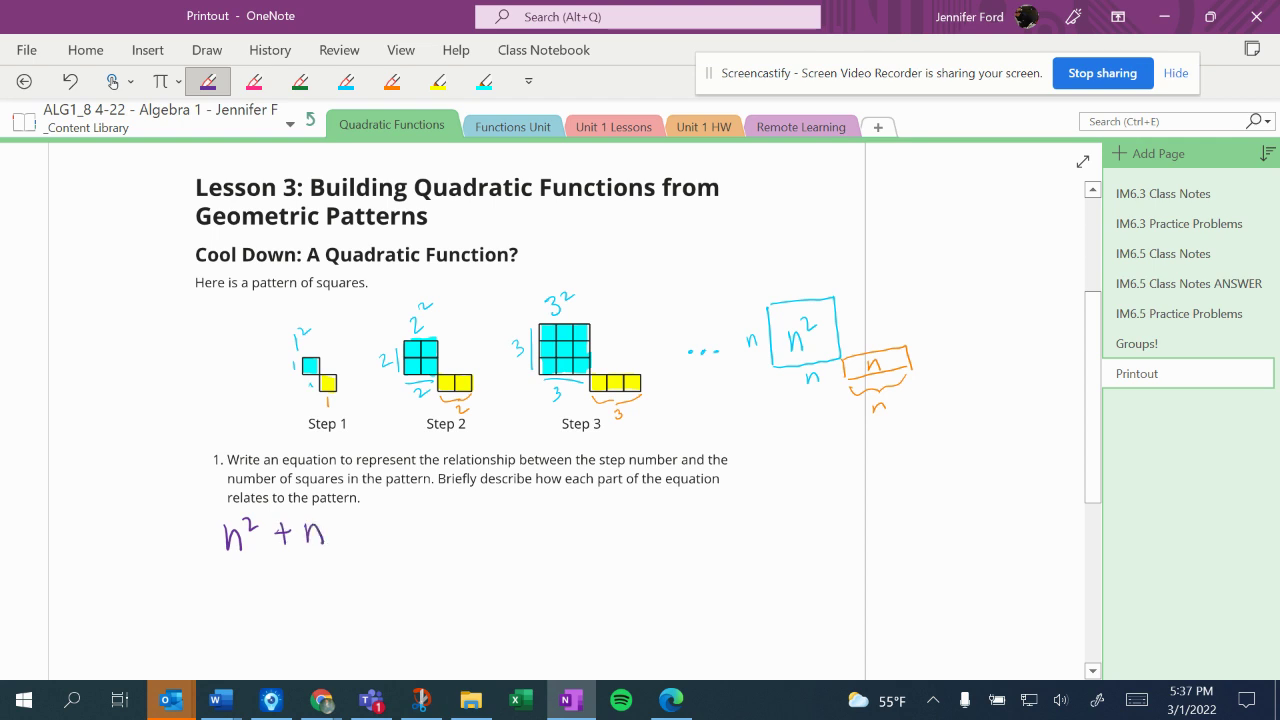
mouse_move(197, 534)
left_mouse_down()
mouse_move(210, 542)
mouse_move(179, 537)
mouse_move(175, 574)
left_mouse_up()
left_click(254, 81)
left_click(346, 81)
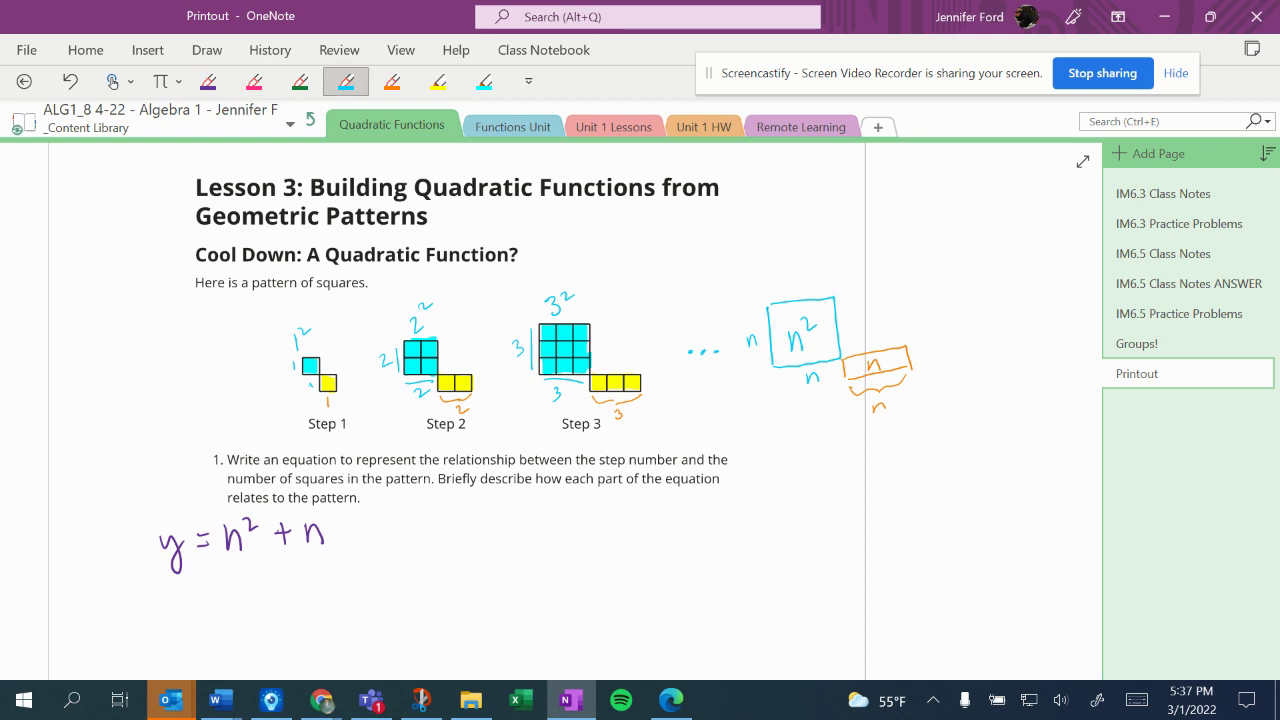
left_click_drag(236, 590, 236, 556)
left_click_drag(236, 556, 242, 565)
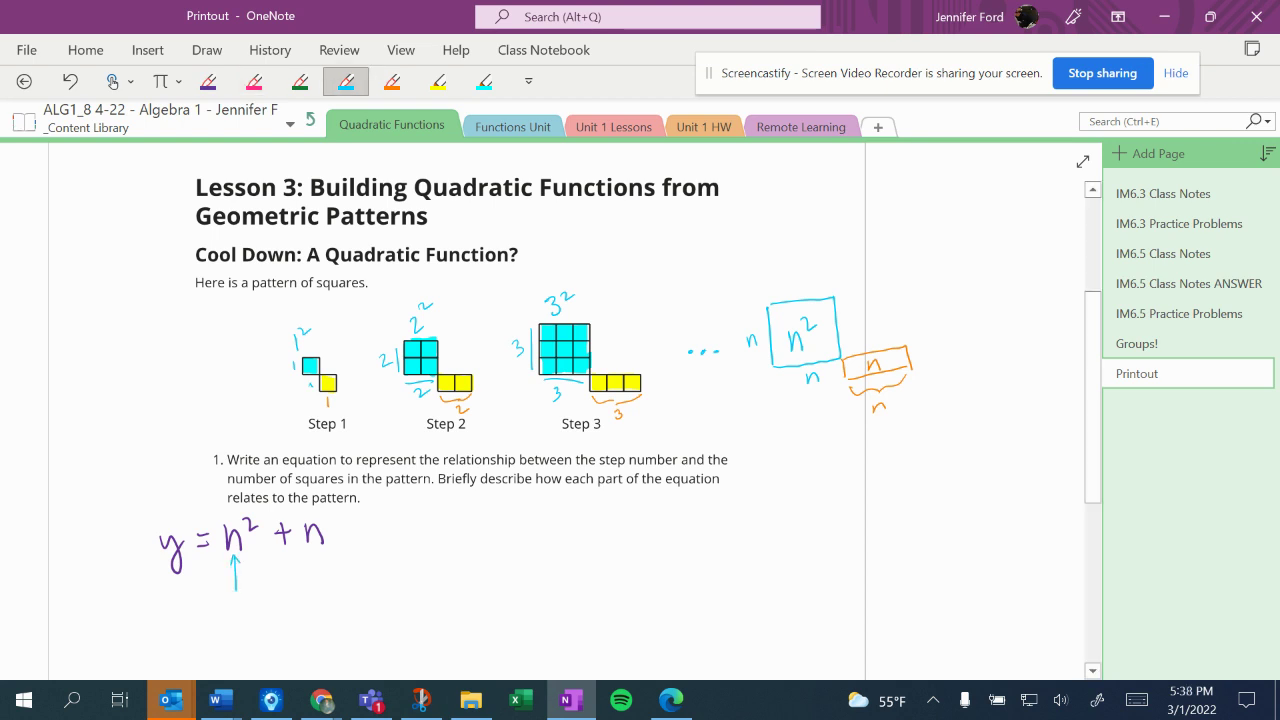
Step: Label n² as the "blue" part in light-blue ink under the arrow
scroll(188, 559, "down", 2)
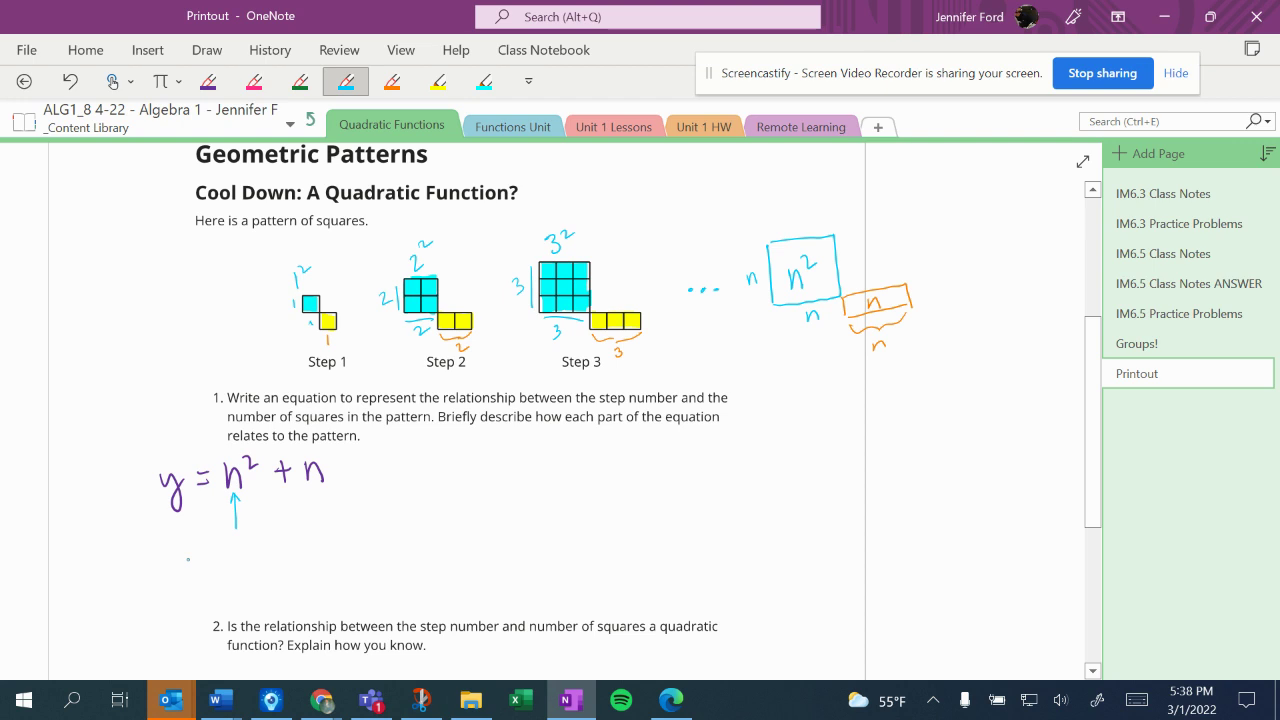
mouse_move(181, 566)
left_mouse_down()
mouse_move(199, 561)
mouse_move(187, 576)
left_mouse_up()
mouse_move(195, 547)
left_mouse_down()
mouse_move(205, 568)
mouse_move(266, 556)
left_mouse_up()
mouse_move(207, 586)
left_mouse_down()
mouse_move(236, 596)
mouse_move(254, 580)
mouse_move(256, 592)
left_mouse_up()
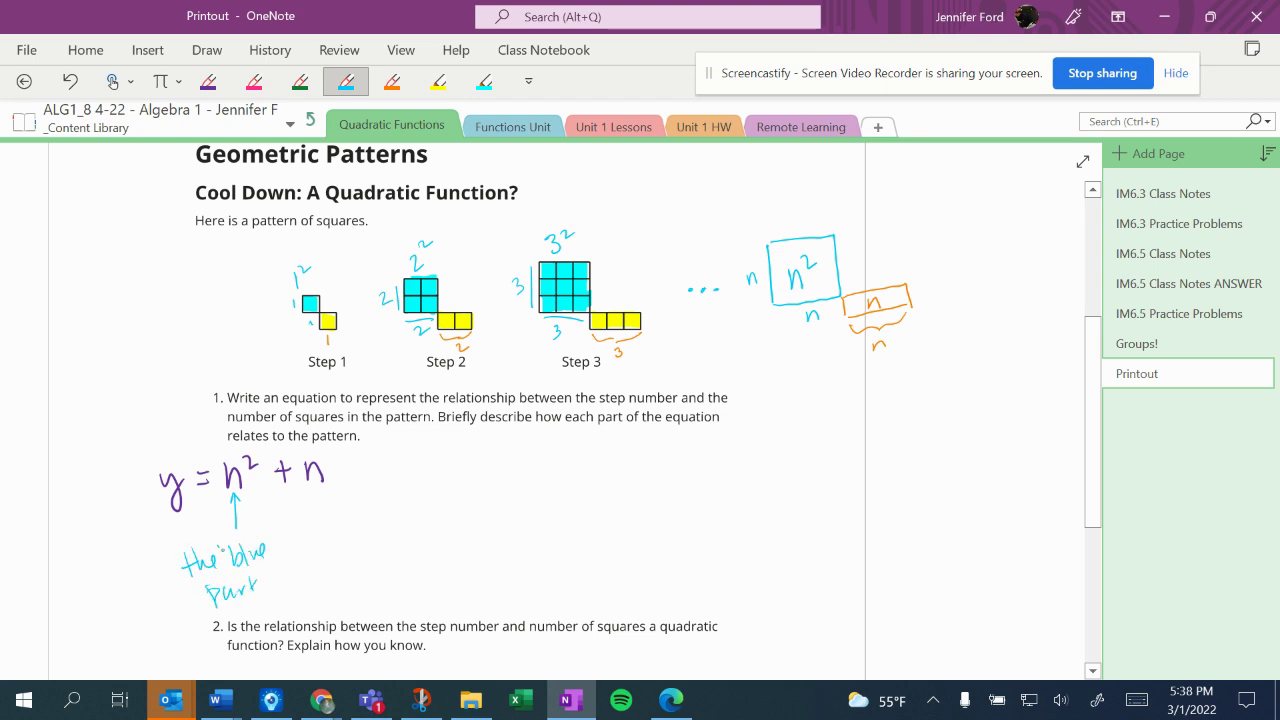
left_click_drag(221, 545, 269, 541)
left_click_drag(273, 531, 275, 539)
Step: Label n as the "Yellow/orange" part in orange ink
left_click(392, 81)
mouse_move(323, 490)
left_mouse_down()
mouse_move(387, 503)
mouse_move(360, 555)
mouse_move(416, 516)
left_mouse_up()
mouse_move(427, 500)
left_mouse_down()
mouse_move(412, 538)
mouse_move(443, 506)
mouse_move(448, 516)
mouse_move(463, 500)
mouse_move(463, 517)
mouse_move(476, 488)
left_mouse_up()
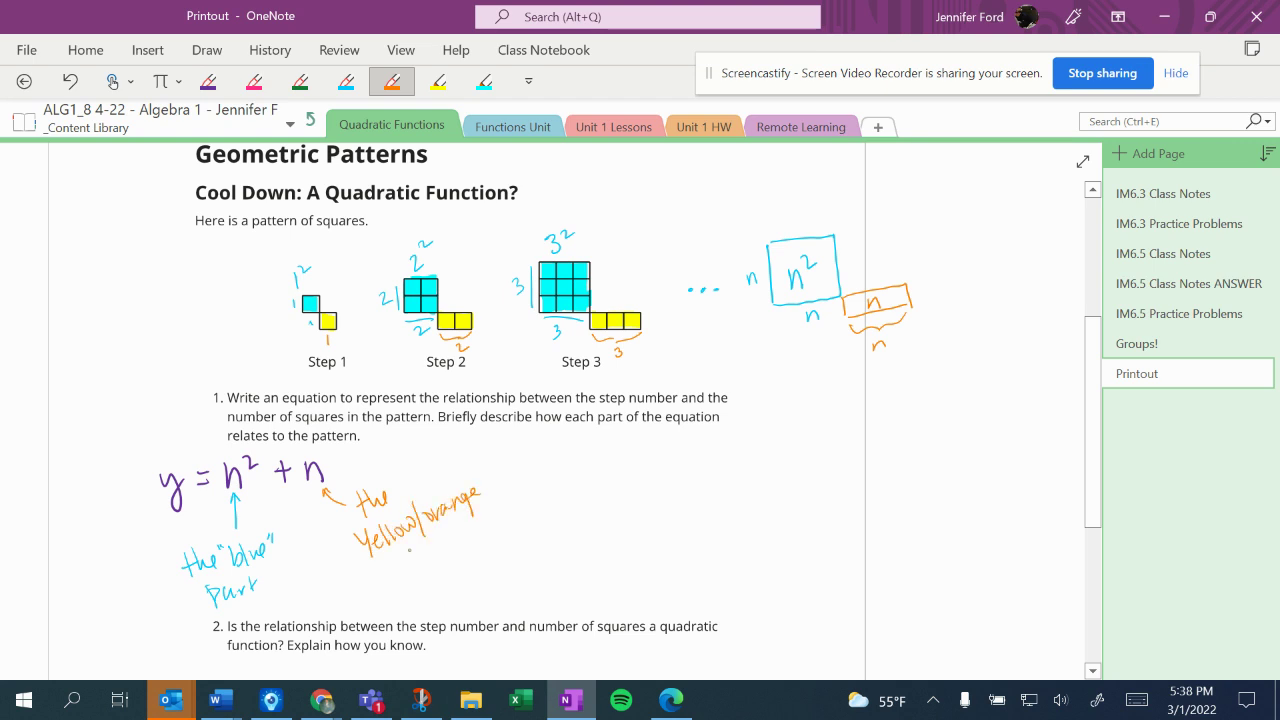
mouse_move(404, 552)
left_mouse_down()
mouse_move(420, 564)
mouse_move(434, 550)
left_mouse_up()
left_click_drag(438, 538, 444, 554)
left_click_drag(484, 477, 482, 484)
left_click_drag(490, 473, 488, 482)
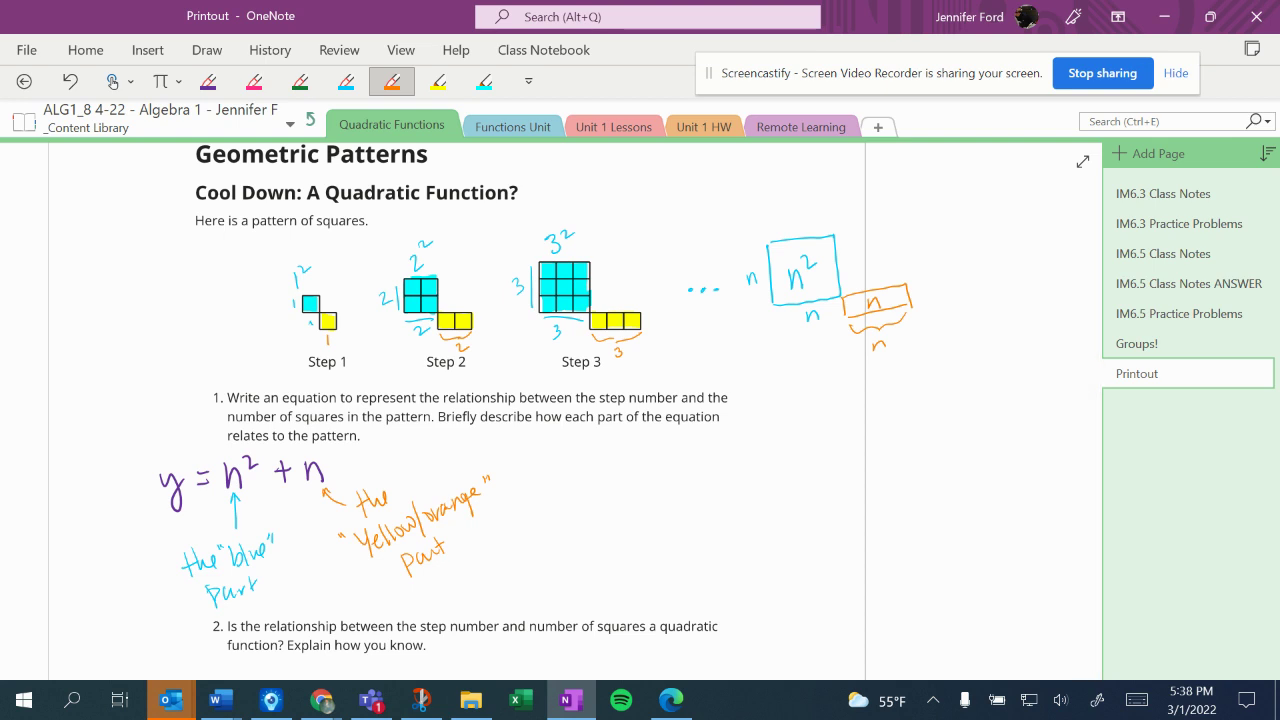
scroll(456, 410, "down", 2)
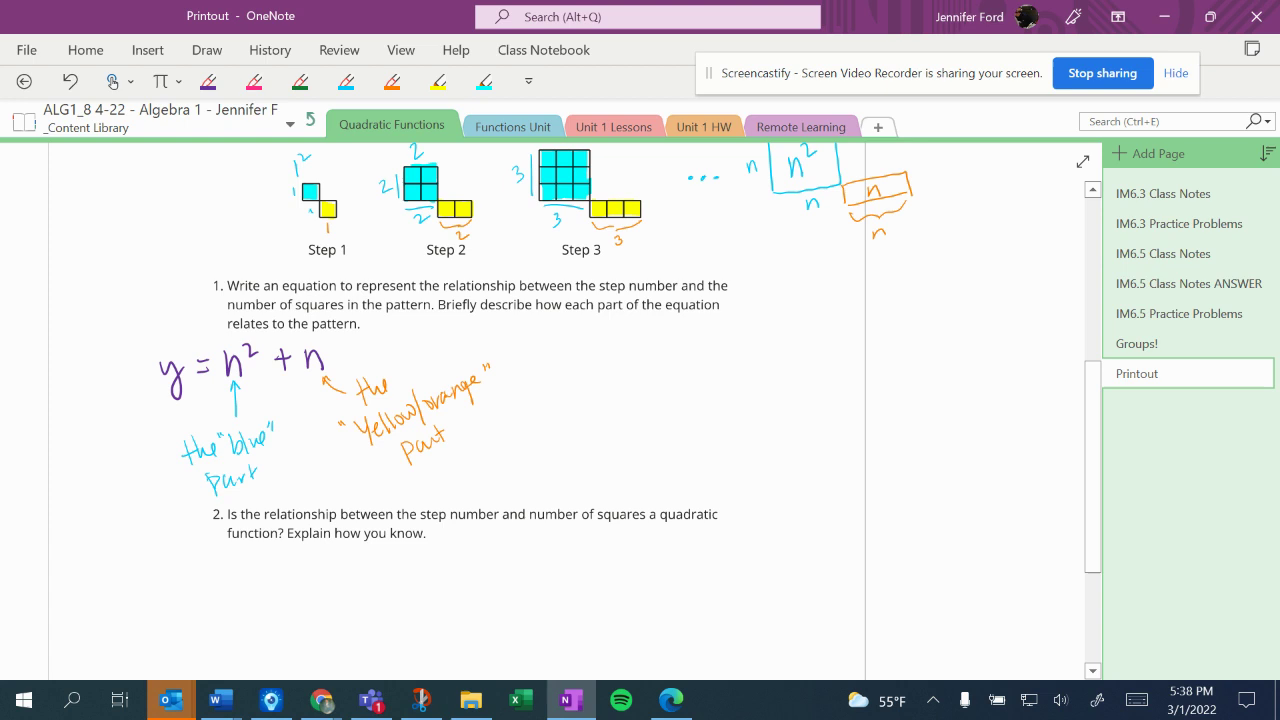
Step: Handwrite 'Yes! There is an n² term' in pink below question 2
left_click(254, 81)
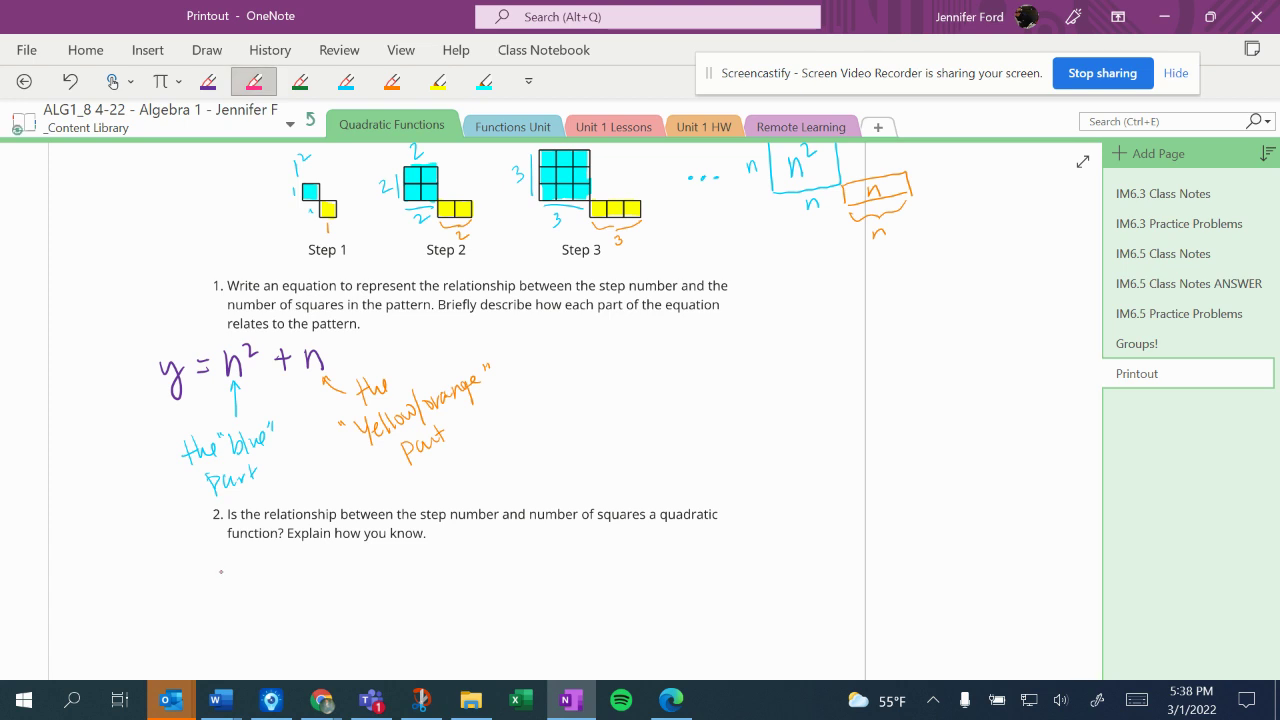
mouse_move(218, 564)
left_mouse_down()
mouse_move(238, 622)
mouse_move(262, 580)
mouse_move(272, 590)
left_mouse_up()
mouse_move(274, 548)
left_mouse_down()
mouse_move(270, 576)
mouse_move(354, 563)
left_mouse_up()
mouse_move(346, 564)
left_mouse_down()
mouse_move(348, 589)
mouse_move(394, 584)
left_mouse_up()
mouse_move(394, 584)
left_mouse_down()
mouse_move(406, 570)
mouse_move(457, 582)
left_mouse_up()
mouse_move(474, 567)
left_mouse_down()
mouse_move(463, 580)
mouse_move(503, 563)
mouse_move(509, 577)
left_mouse_up()
left_click_drag(513, 567, 581, 577)
left_click_drag(577, 545, 630, 558)
left_click_drag(626, 543, 630, 576)
left_click_drag(636, 565, 689, 566)
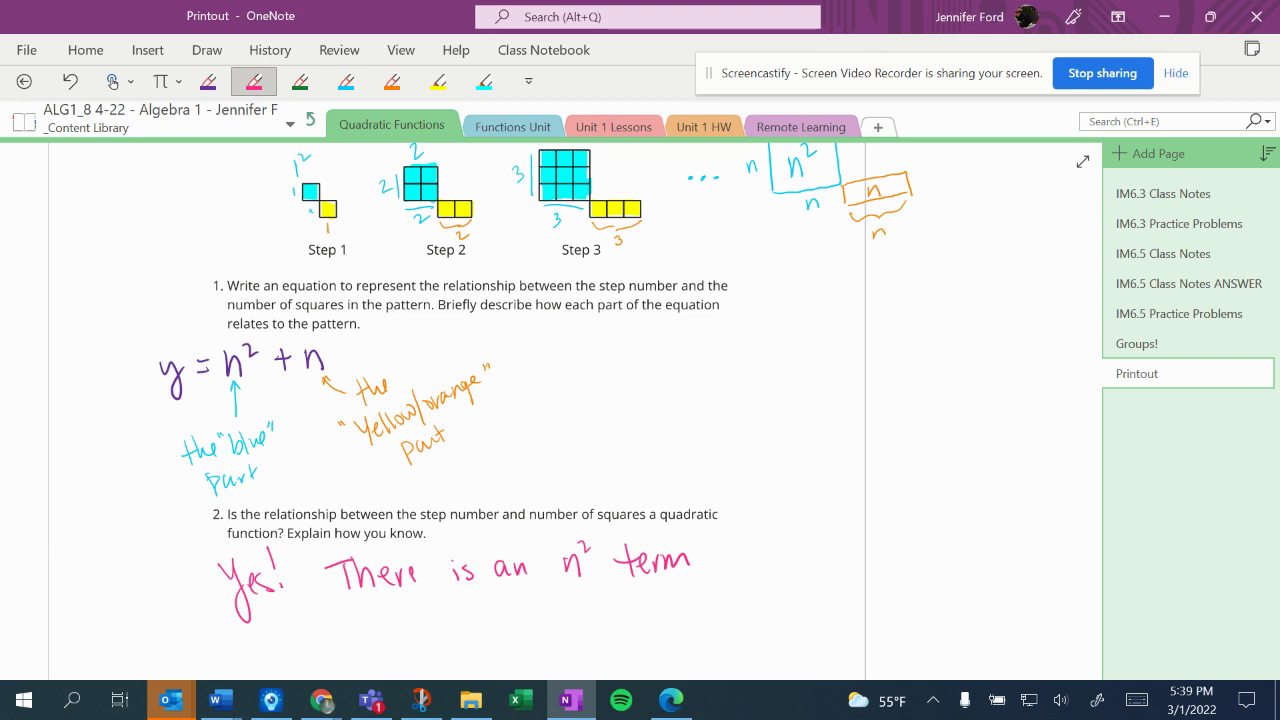
Step: Switch to the Desmos Graphing Calculator window showing the x² + x parabola
mouse_move(321, 700)
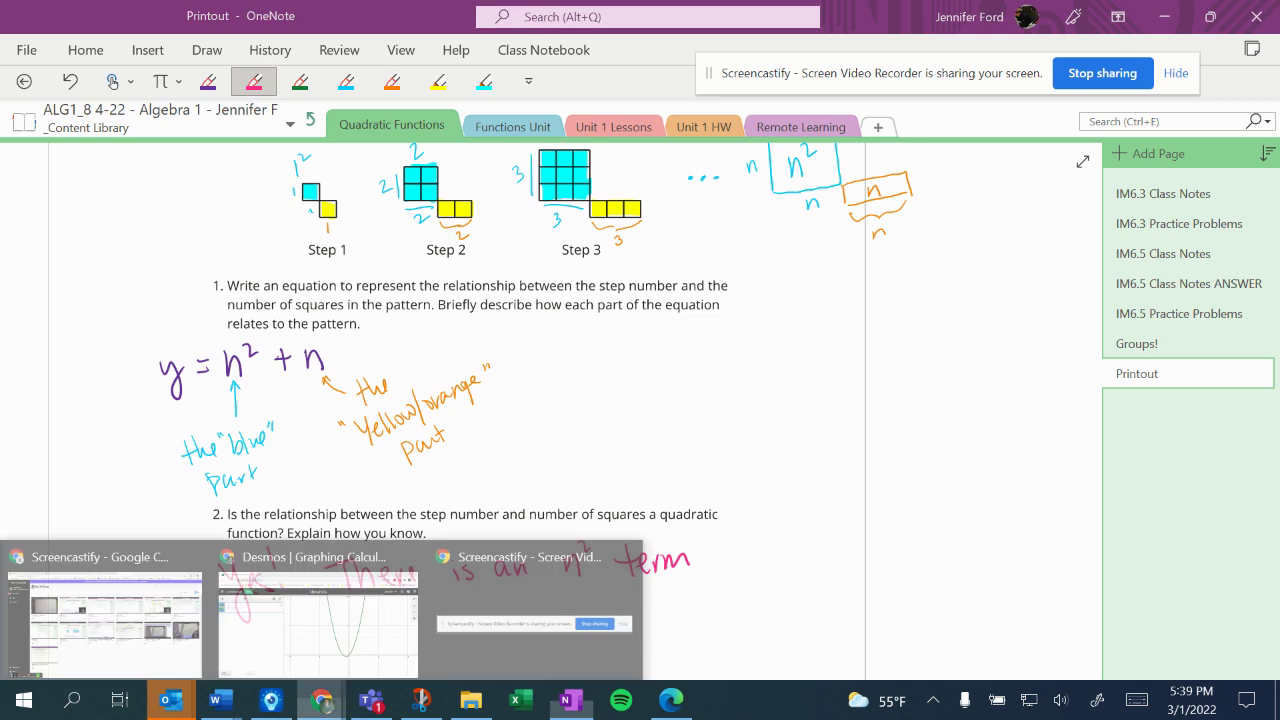
left_click(318, 605)
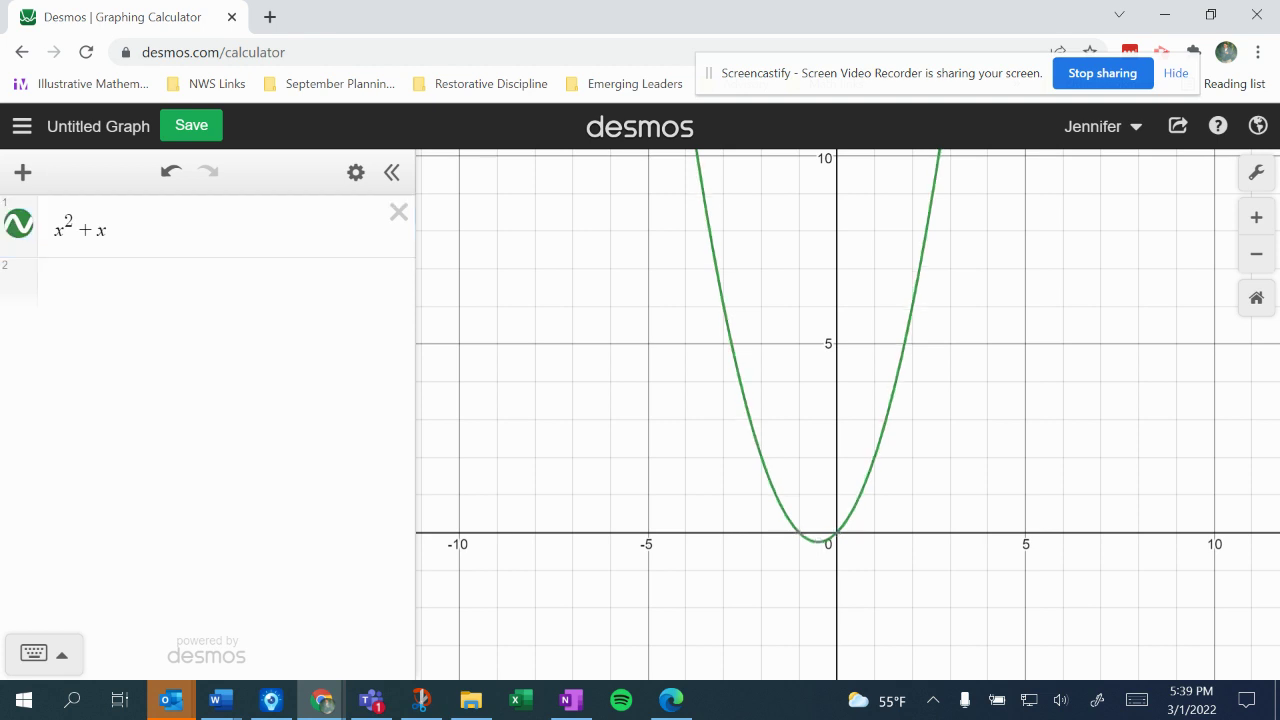
scroll(870, 471, "down", 5)
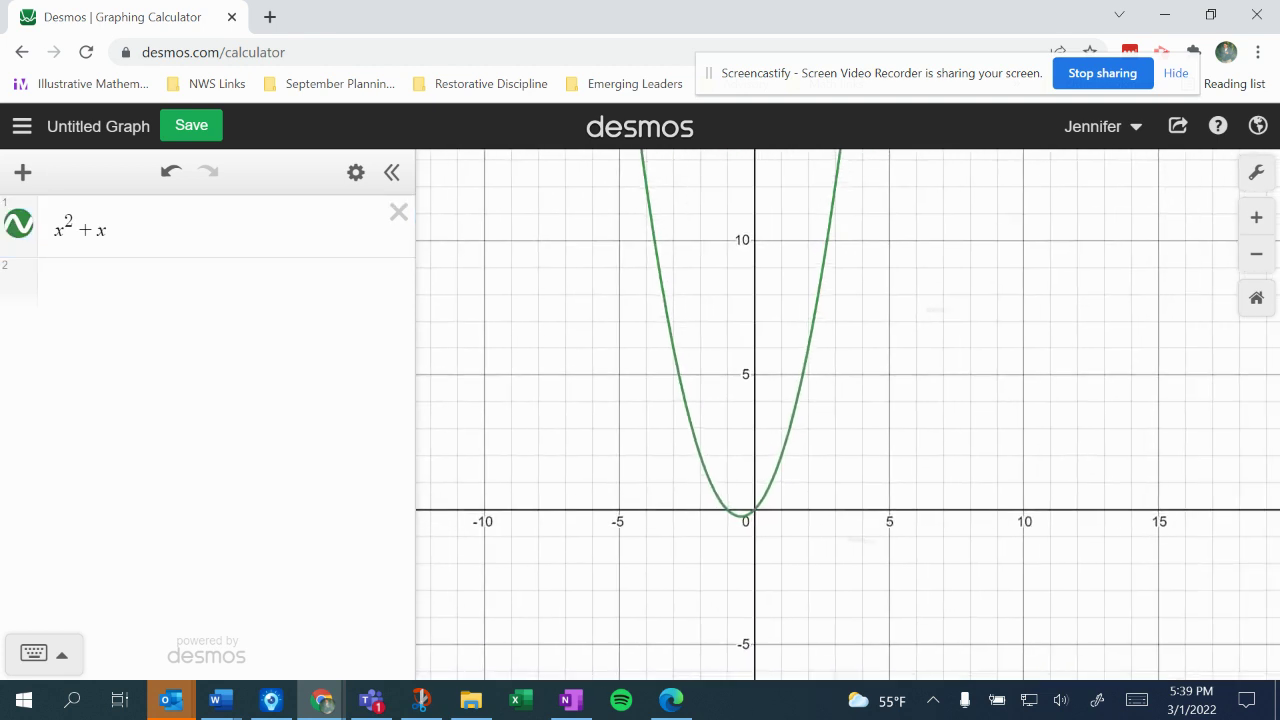
Step: Turn off the Grid in Desmos Graph Settings and close the panel
left_click(1256, 172)
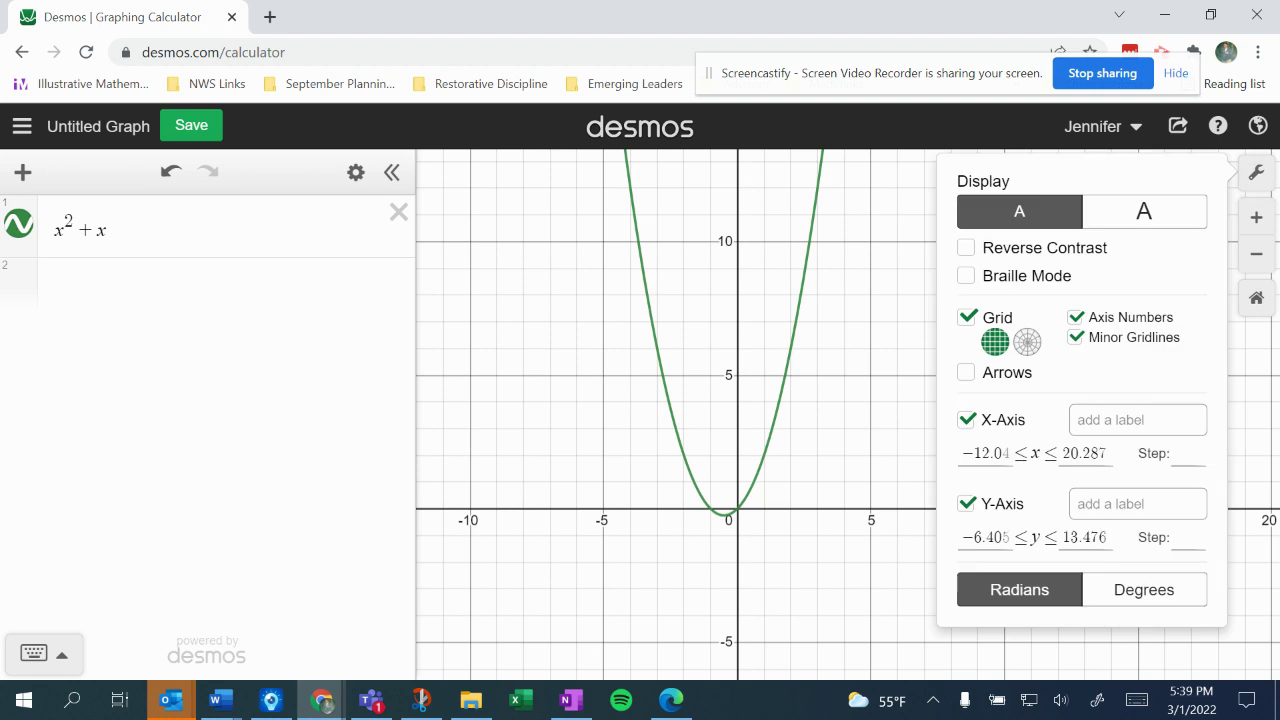
left_click(966, 317)
key("Escape")
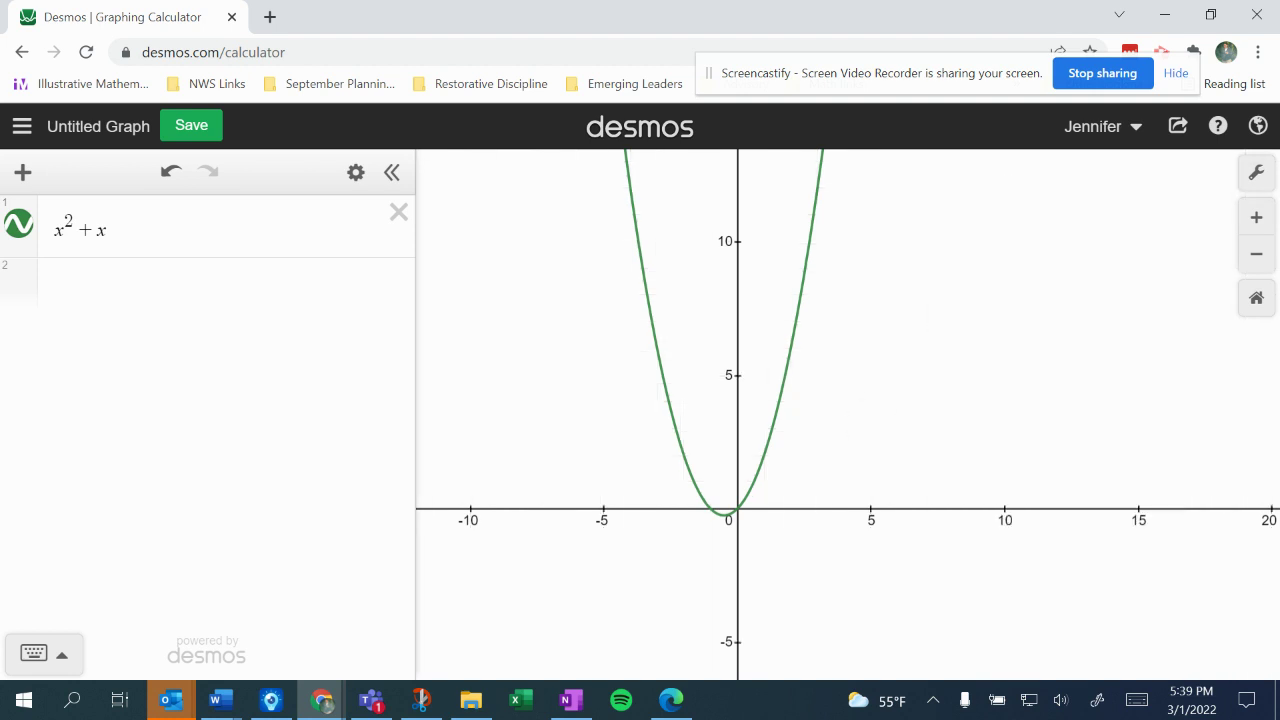